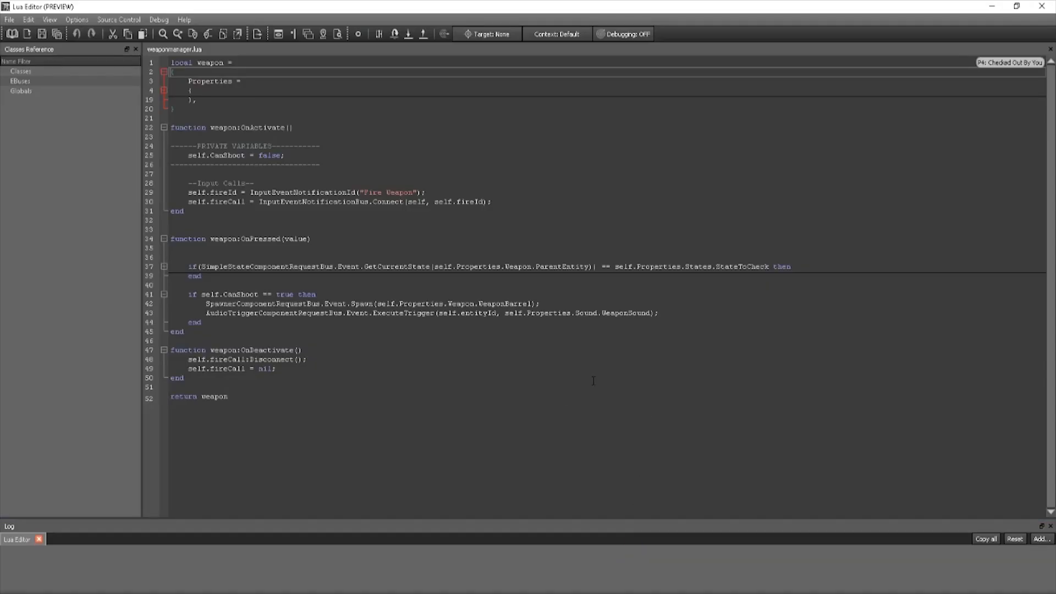
# - Expand the Properties block in weaponmanager.lua, then collapse it again
pyautogui.click(164, 90)
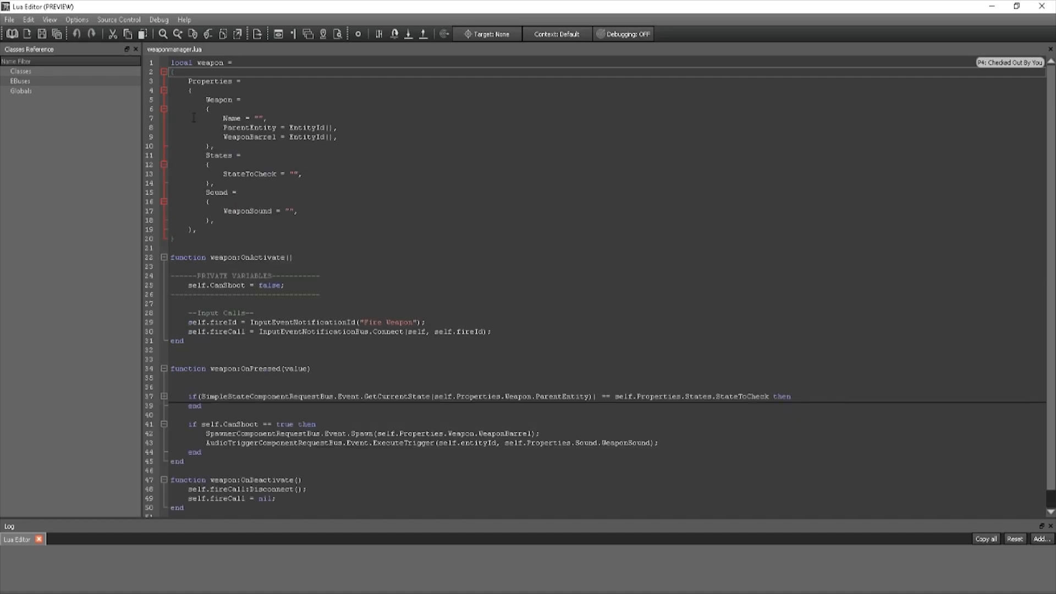
pyautogui.scroll(-1, 190, 185)
pyautogui.click(163, 70)
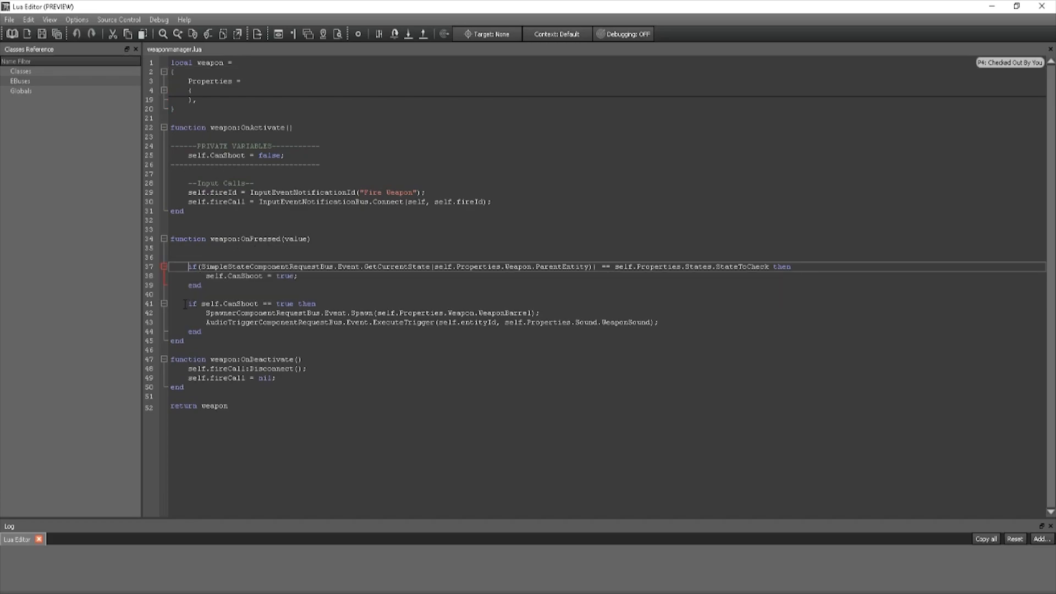
# - Review the CanShoot if-block in OnPressed, then minimize the Lua Editor
pyautogui.moveTo(189, 304); pyautogui.dragTo(279, 329)
pyautogui.click(201, 313)
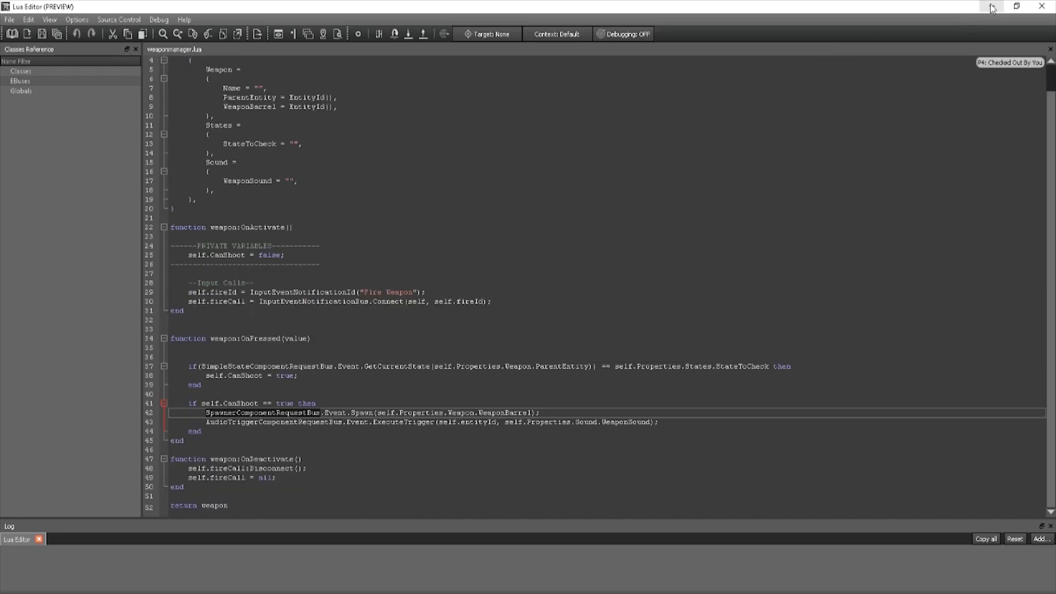
pyautogui.click(992, 6)
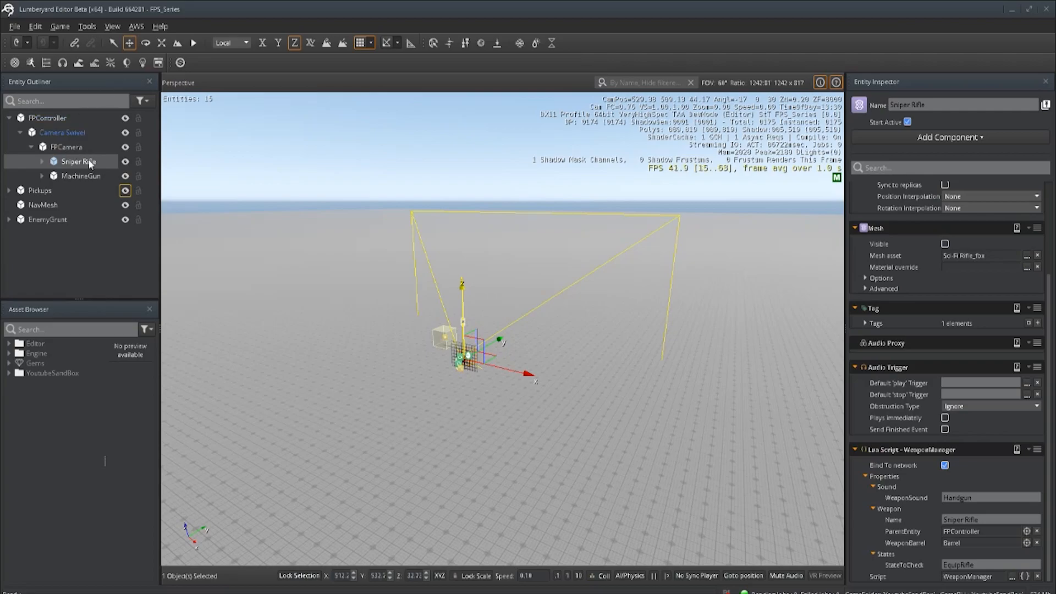
# - Select the Sniper Rifle's Barrel entity to check its simpleBullet Spawner, and expand the YoutubeSandBox asset folder
pyautogui.click(42, 162)
pyautogui.click(80, 176)
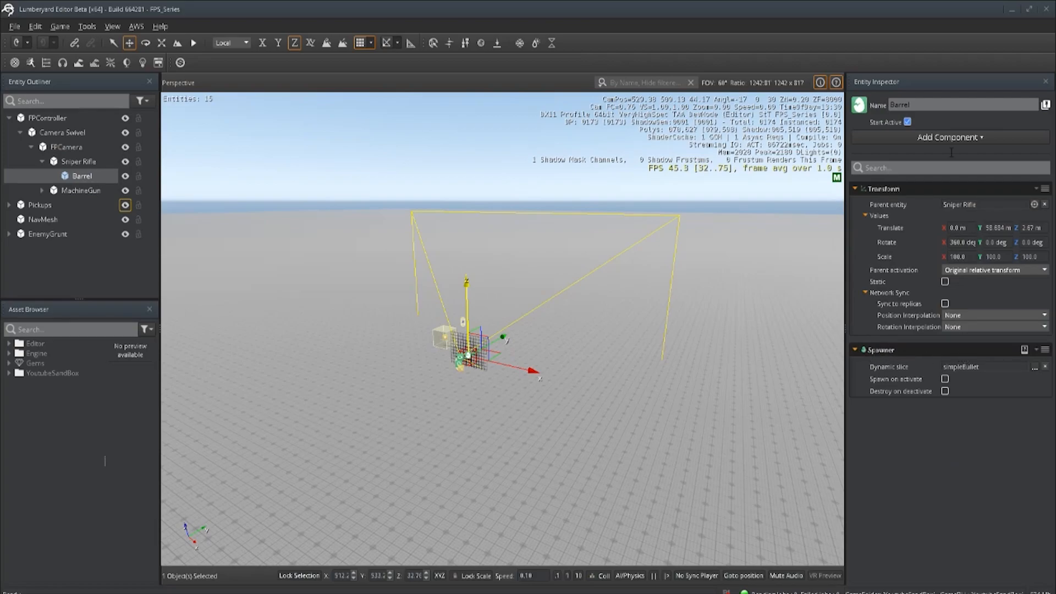
pyautogui.click(941, 139)
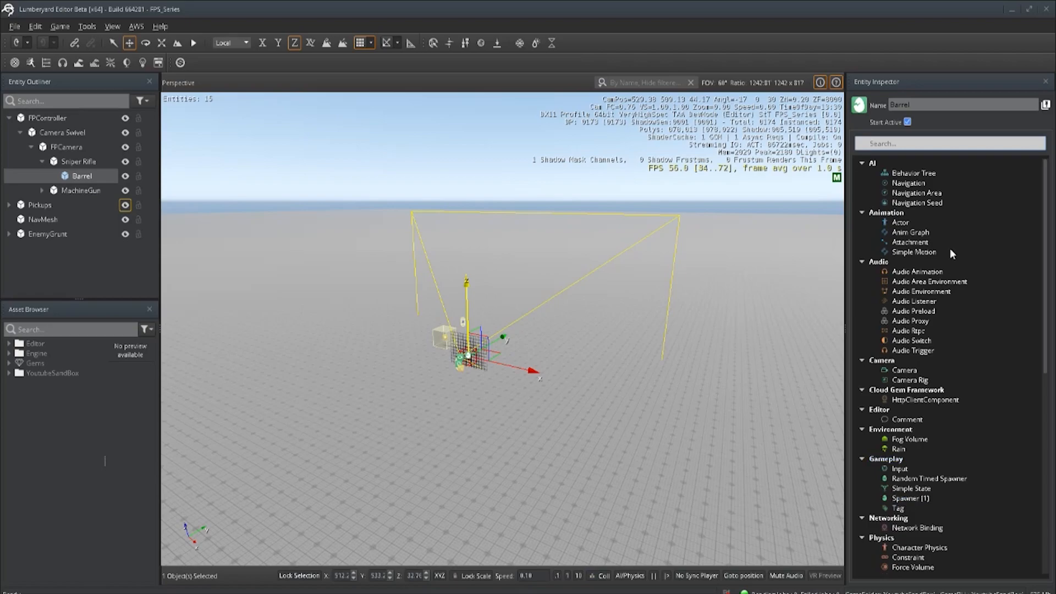
pyautogui.click(959, 120)
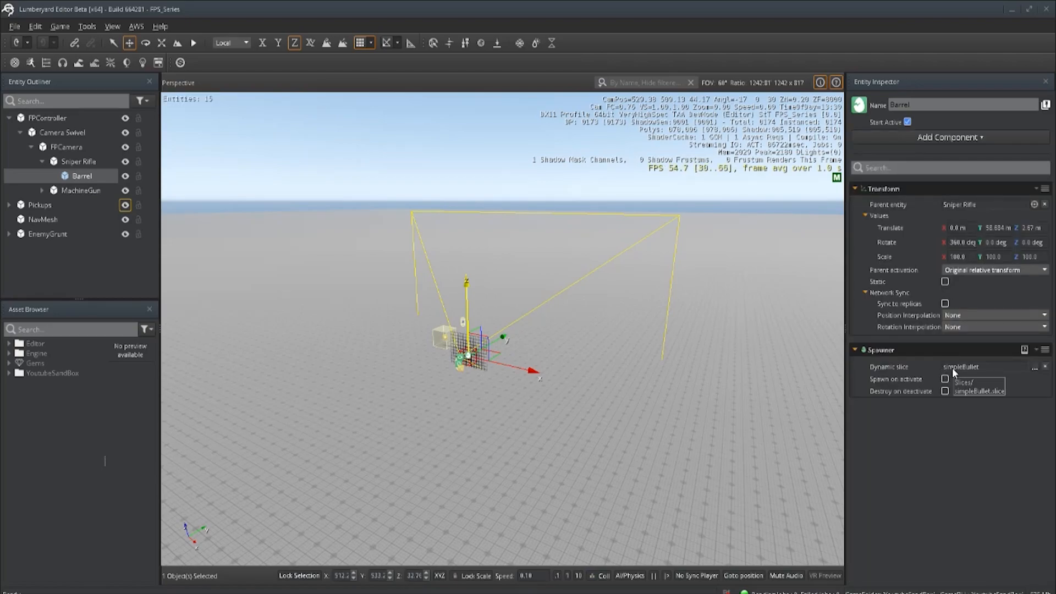
pyautogui.click(9, 373)
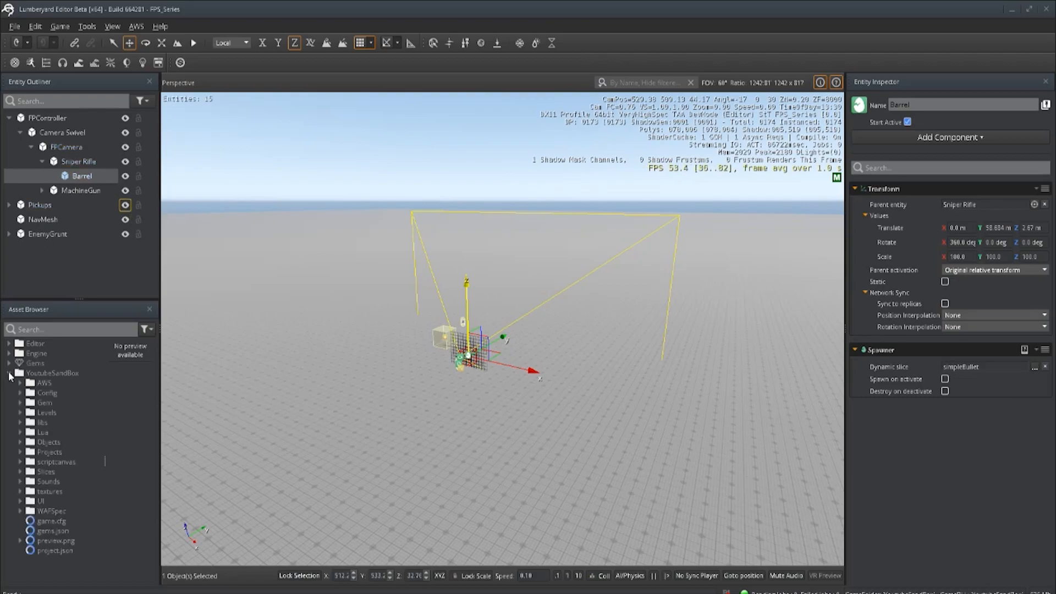
# - Drag simpleBullet.slice from the Slices folder into the viewport as a Bullet entity
pyautogui.click(21, 472)
pyautogui.moveTo(61, 482); pyautogui.dragTo(246, 444)
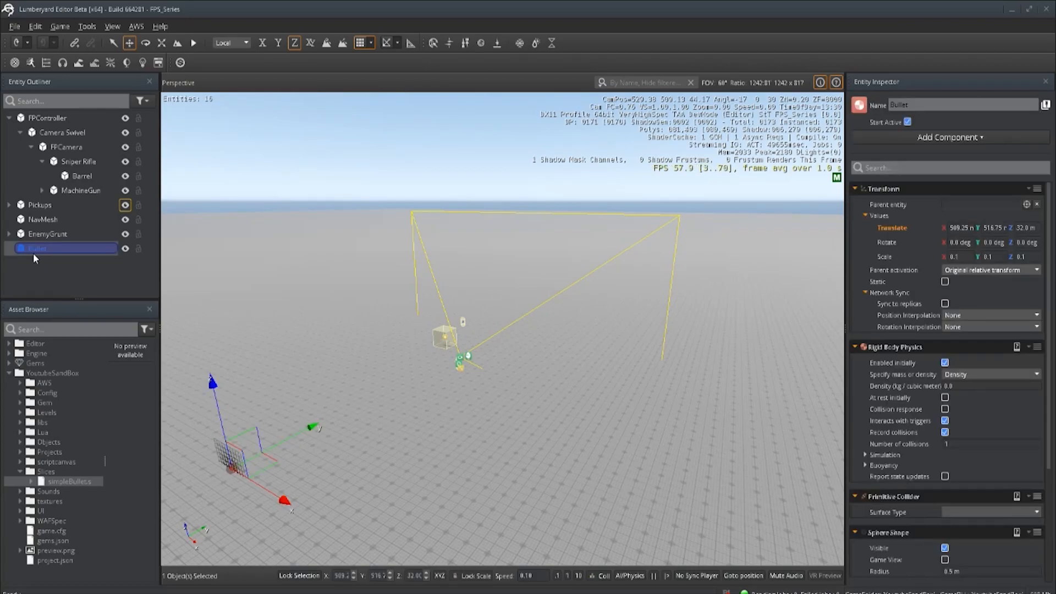
pyautogui.scroll(-4, 922, 257)
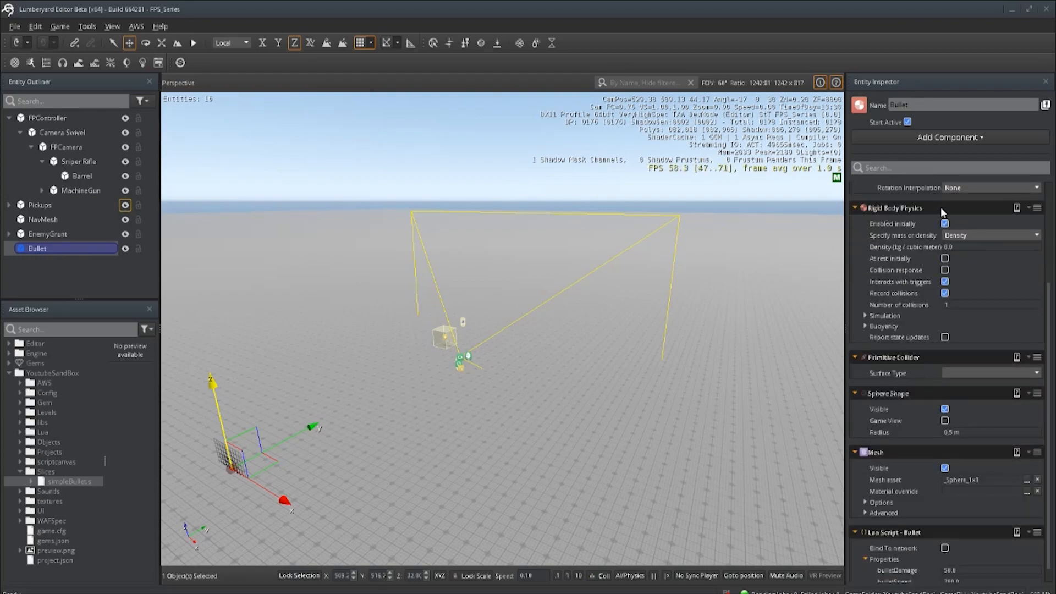
# - Review the Bullet's components in the Inspector and open its Lua Script for editing
pyautogui.moveTo(884, 247)
pyautogui.moveTo(935, 268)
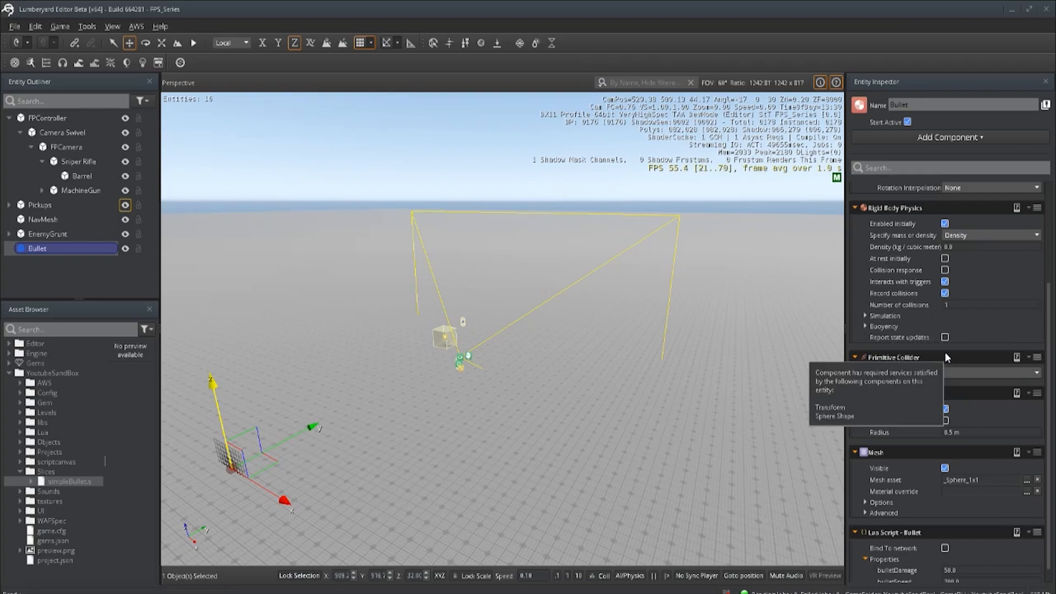
pyautogui.moveTo(899, 395)
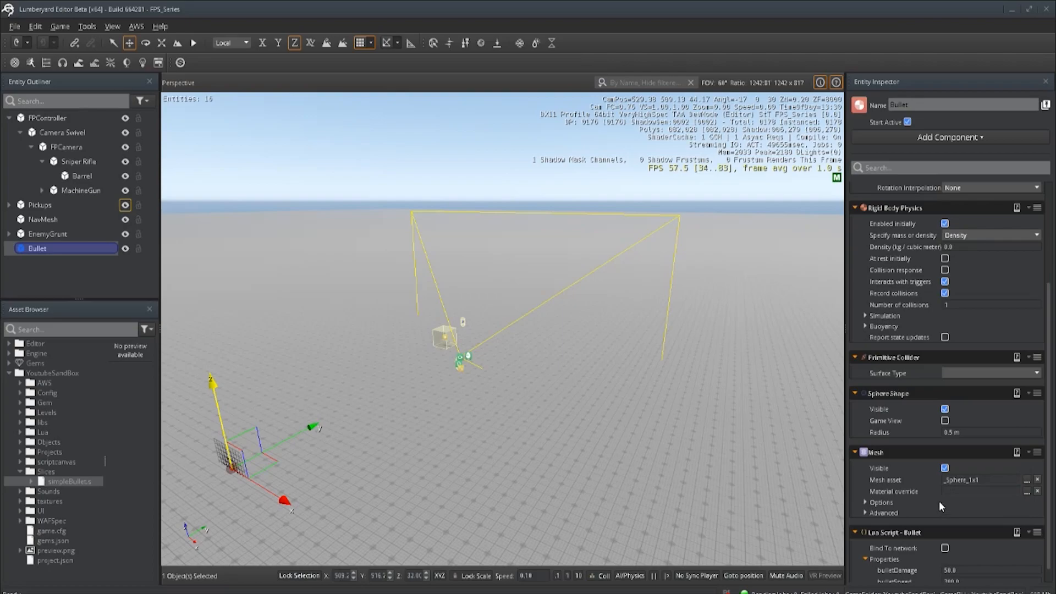
pyautogui.scroll(-1, 939, 501)
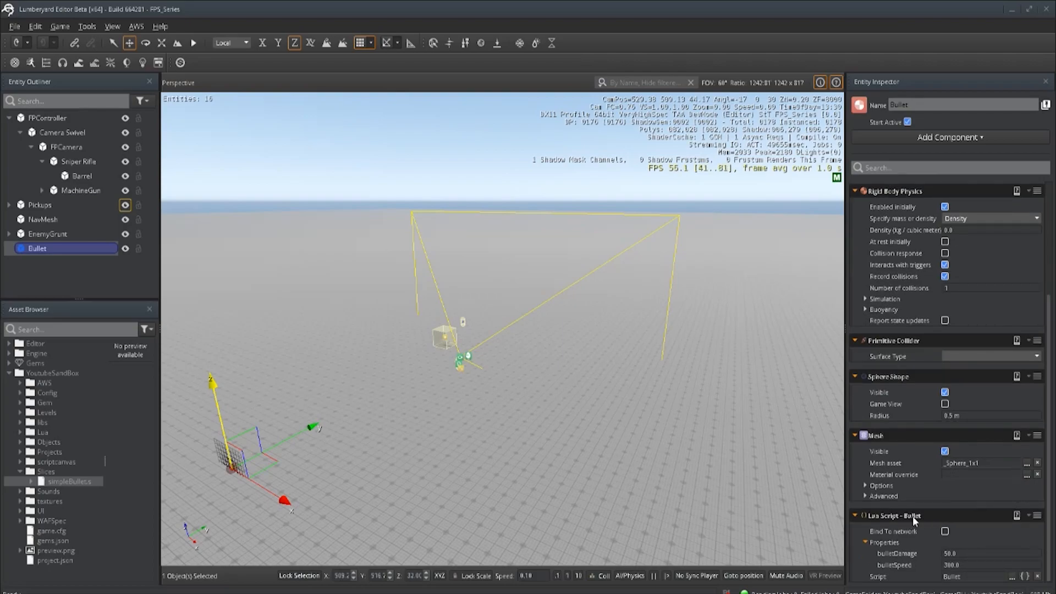
pyautogui.click(1025, 577)
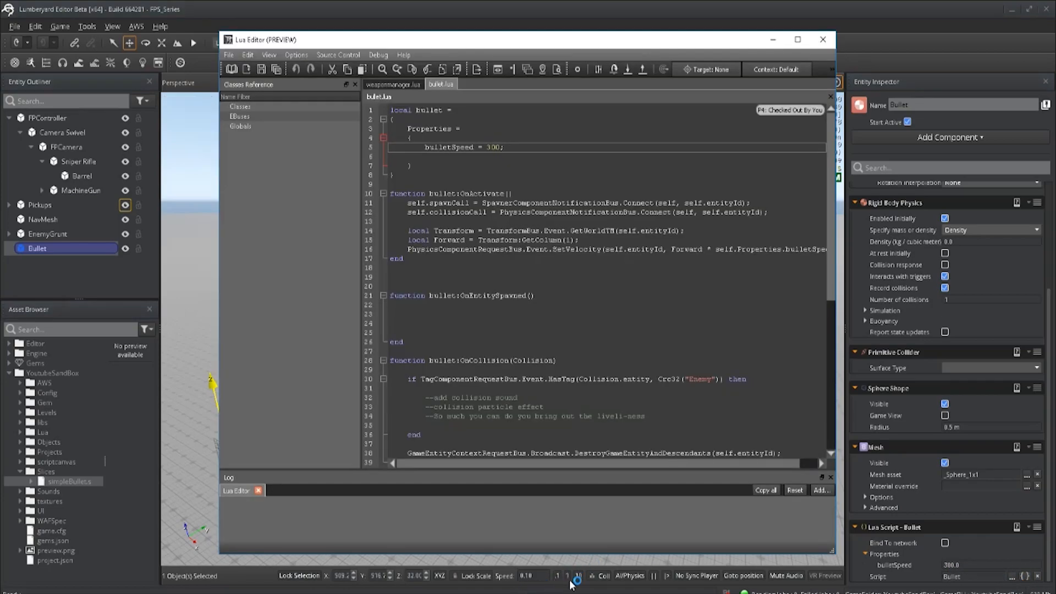
# - Maximize the Lua Editor to review bullet.lua's bulletSpeed 300, forward velocity and OnCollision code
pyautogui.click(797, 40)
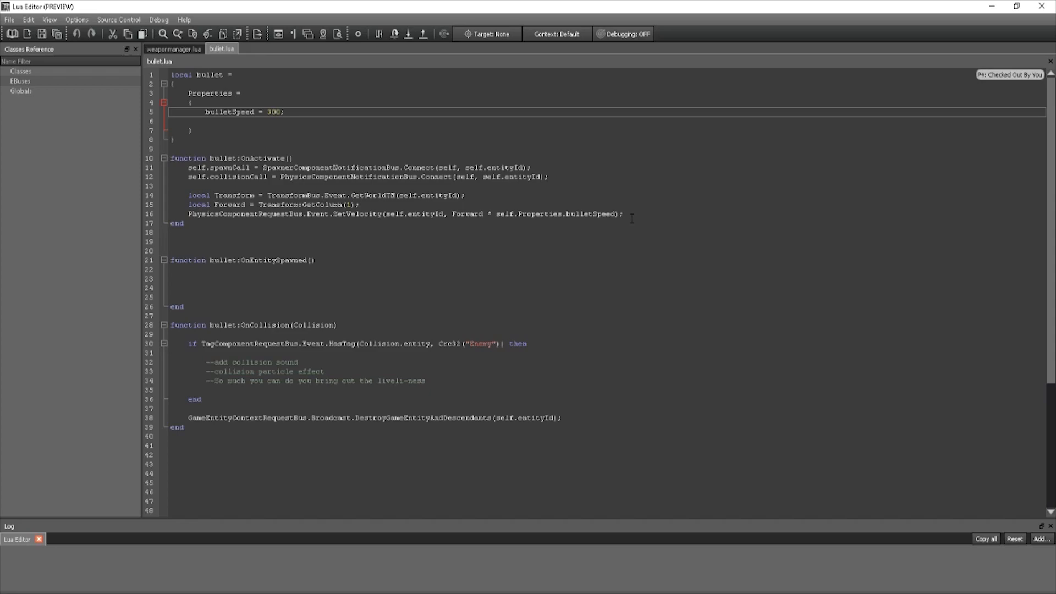
# - Highlight the OnCollision function name and its Collision parameter on line 28
pyautogui.click(421, 251)
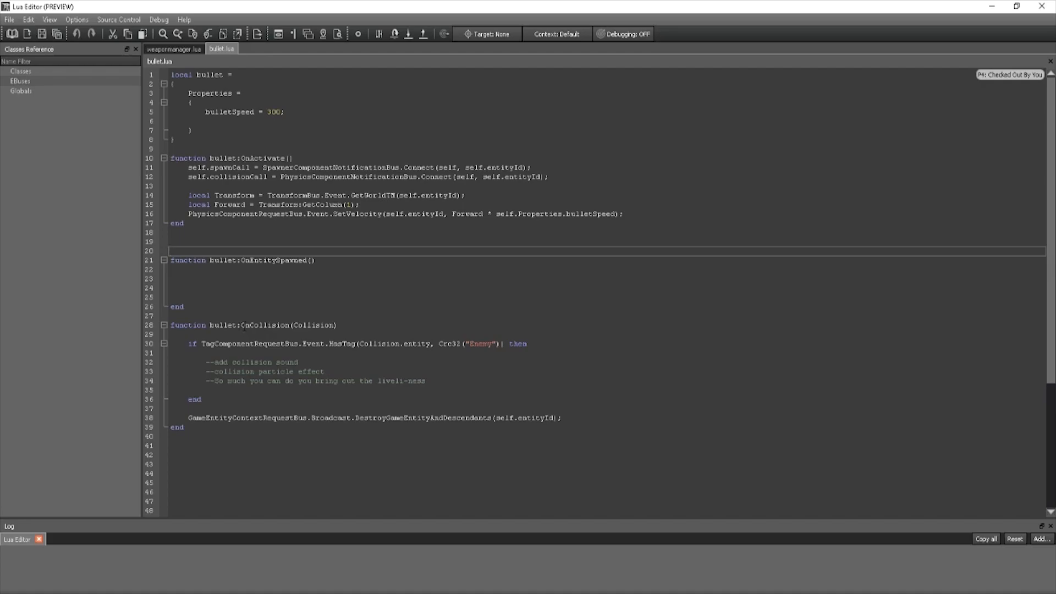
pyautogui.moveTo(242, 326); pyautogui.dragTo(288, 326)
pyautogui.doubleClick(247, 326)
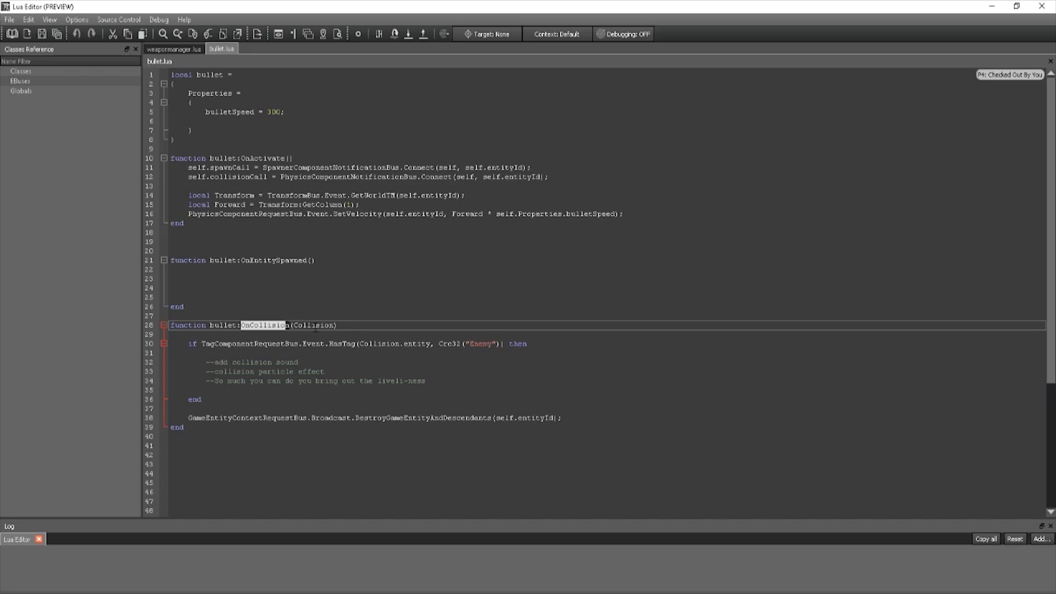
pyautogui.click(315, 326)
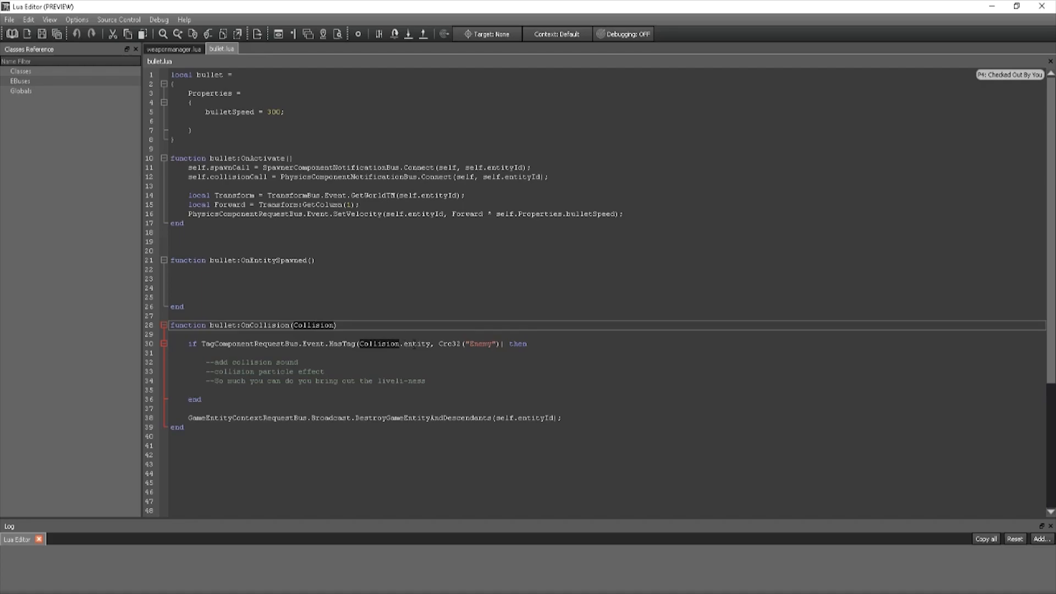
# - Highlight the Enemy tag check and the DestroyGameEntityAndDescendants call, then minimize the Lua Editor
pyautogui.moveTo(469, 344); pyautogui.dragTo(493, 345)
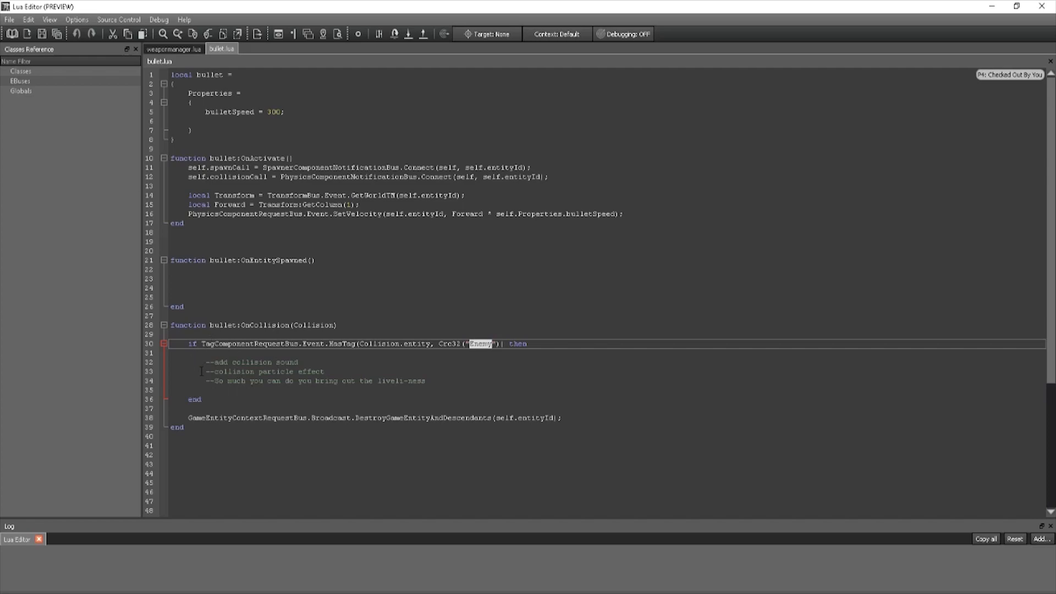
pyautogui.moveTo(188, 417); pyautogui.dragTo(492, 420)
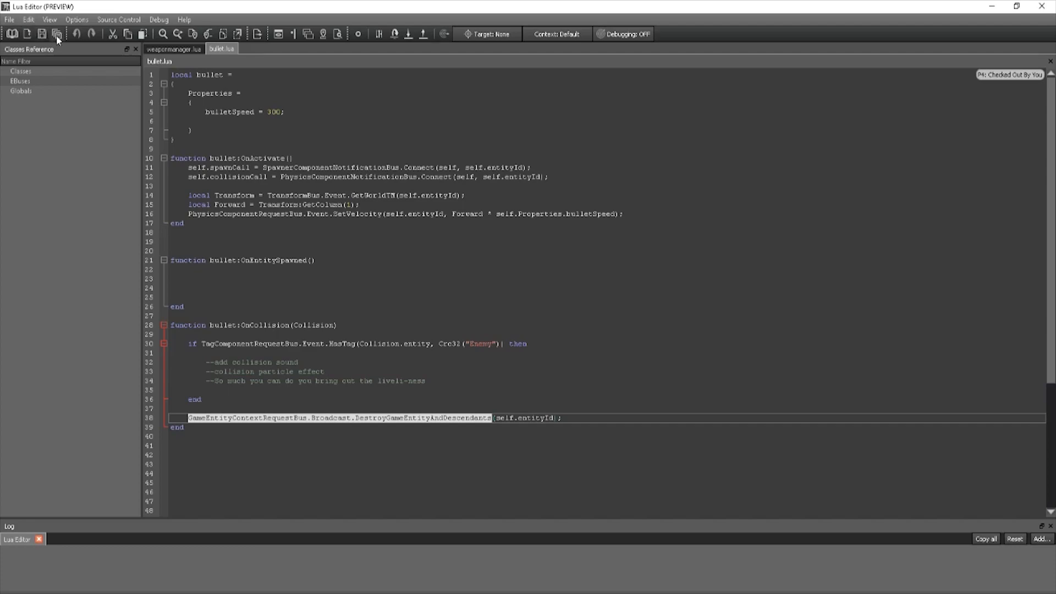
pyautogui.click(990, 6)
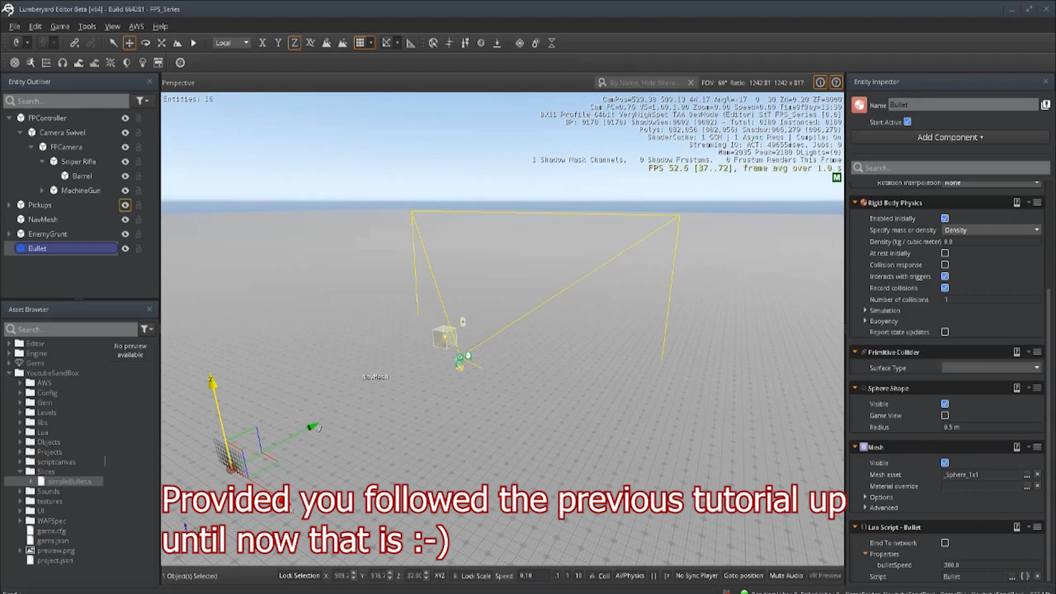
# - Enter game mode with Ctrl+G
pyautogui.hotkey('ctrl', 'g')
# - Walk to the gun pickup, fire two rounds of bullets, then exit game mode with Esc
pyautogui.press('w')
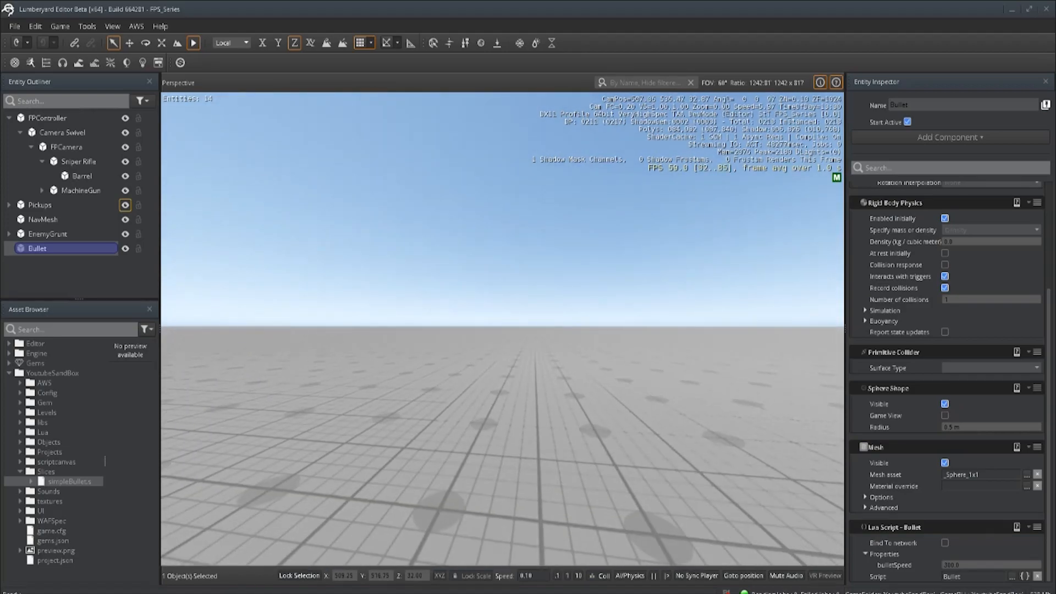
pyautogui.press('1')
pyautogui.click(506, 330)
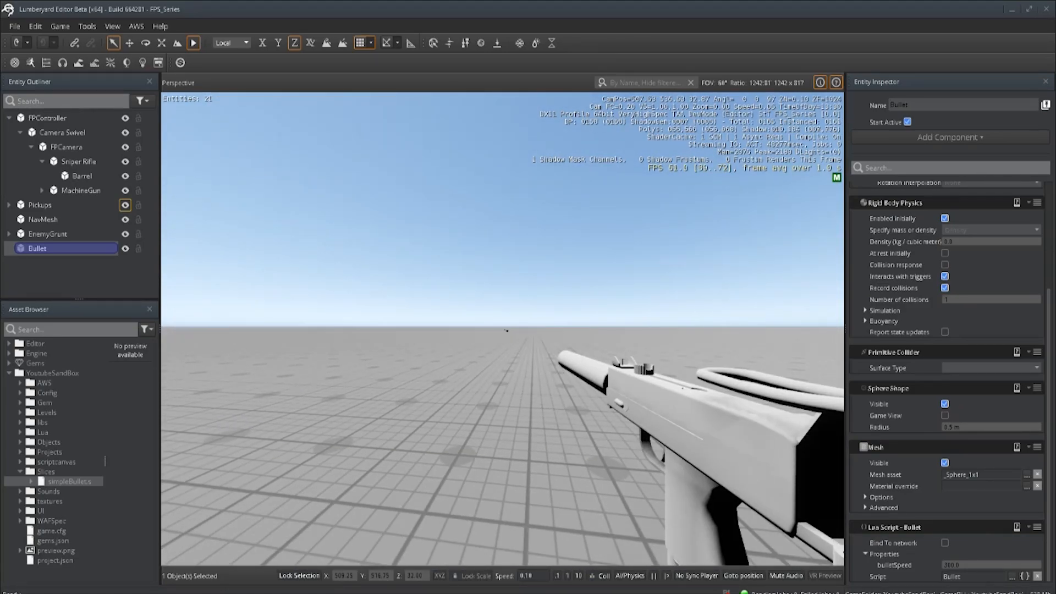
pyautogui.click(506, 330)
pyautogui.press('Escape')
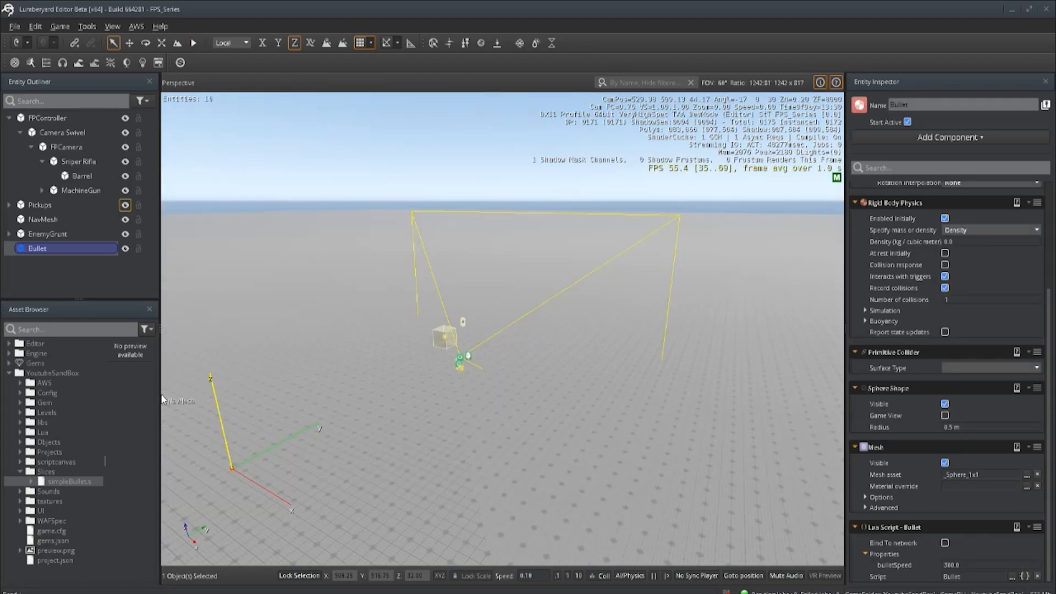